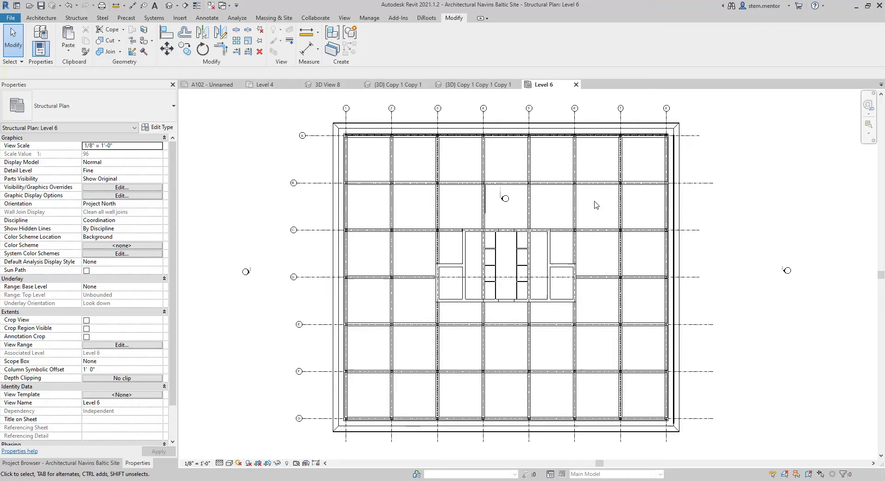
Step: Examine the steel framing in the Level 6 structural plan and in the two copied 3D views of the building
middle_click_drag(595, 205, 587, 207)
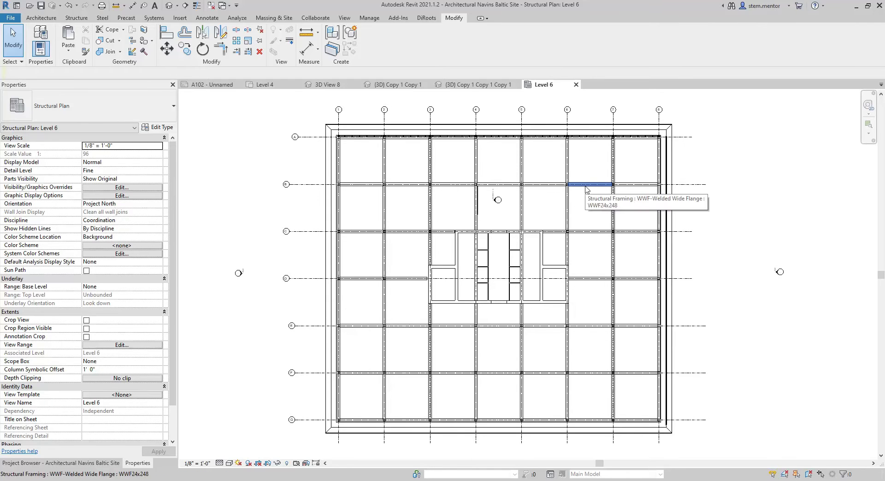
scroll(587, 204, "up", 1)
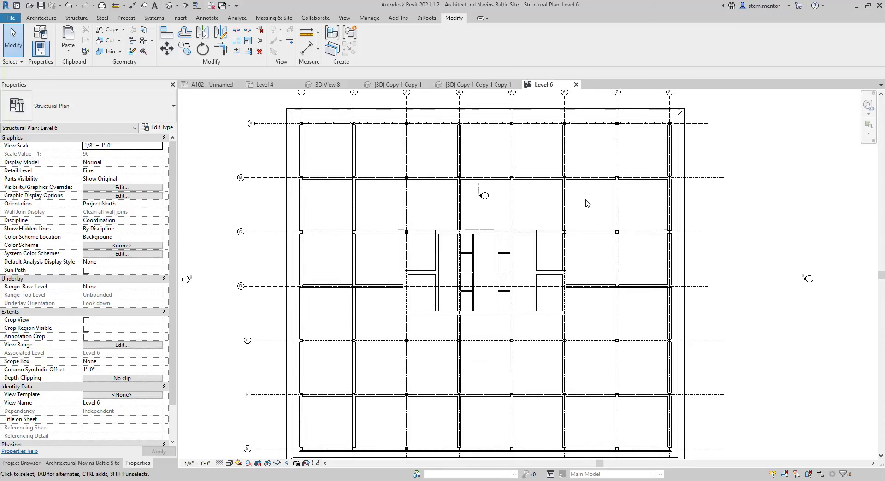
middle_click_drag(507, 111, 500, 109)
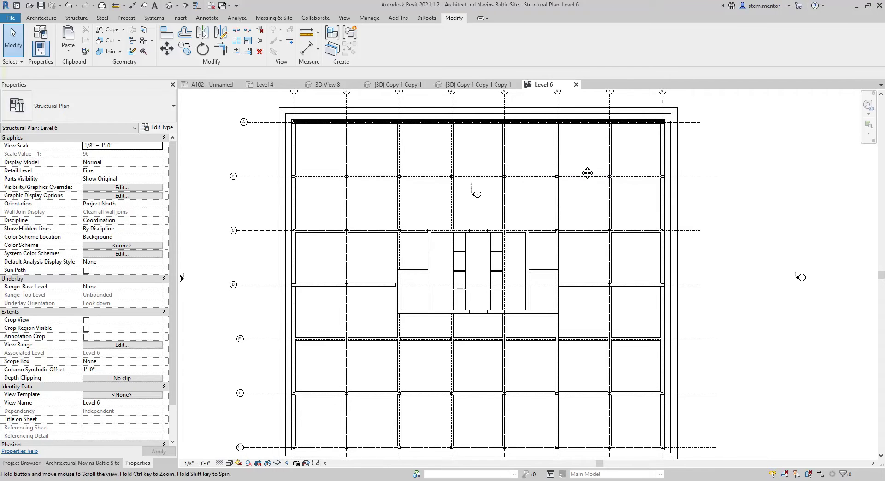
left_click(491, 86)
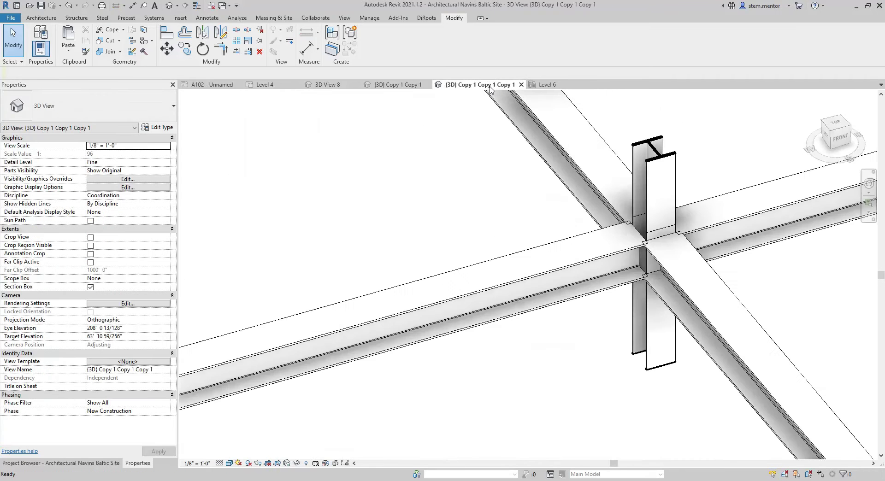
scroll(588, 225, "down", 5)
scroll(587, 226, "down", 4)
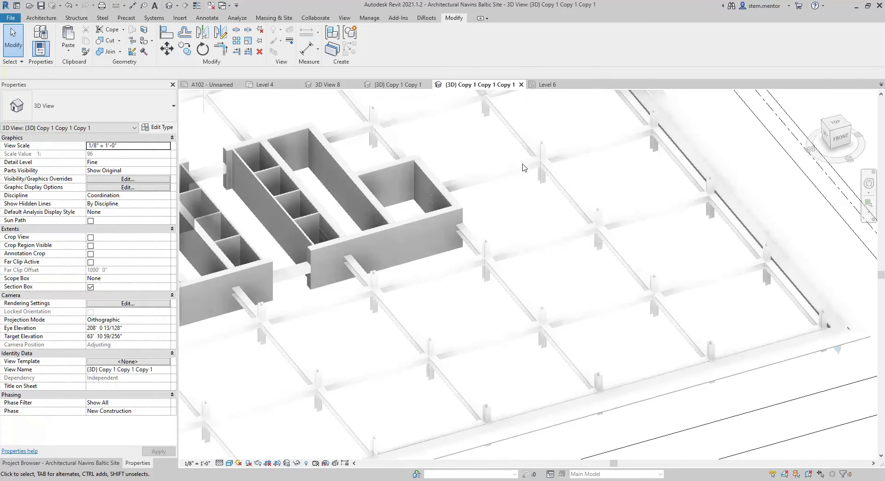
left_click(398, 85)
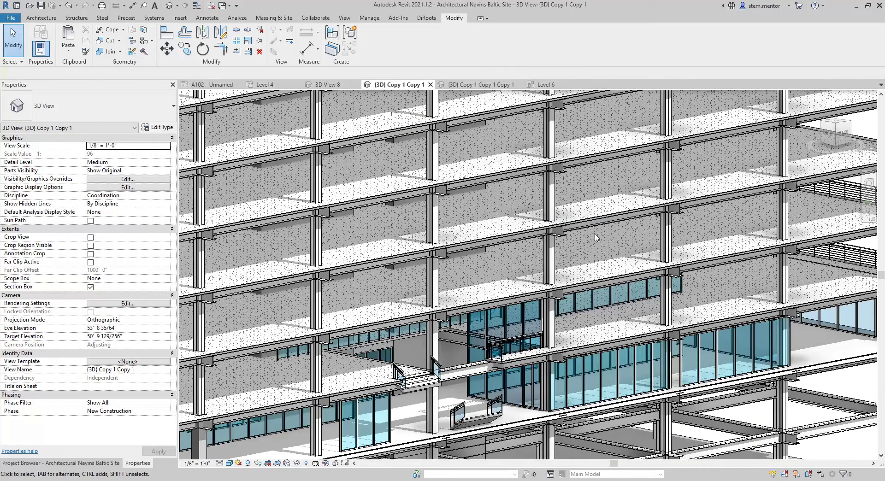
scroll(596, 238, "down", 3)
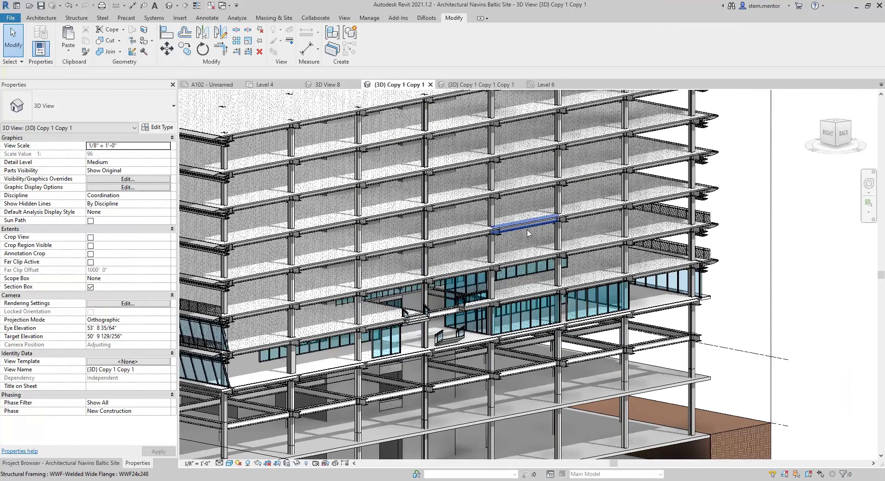
scroll(557, 238, "up", 2)
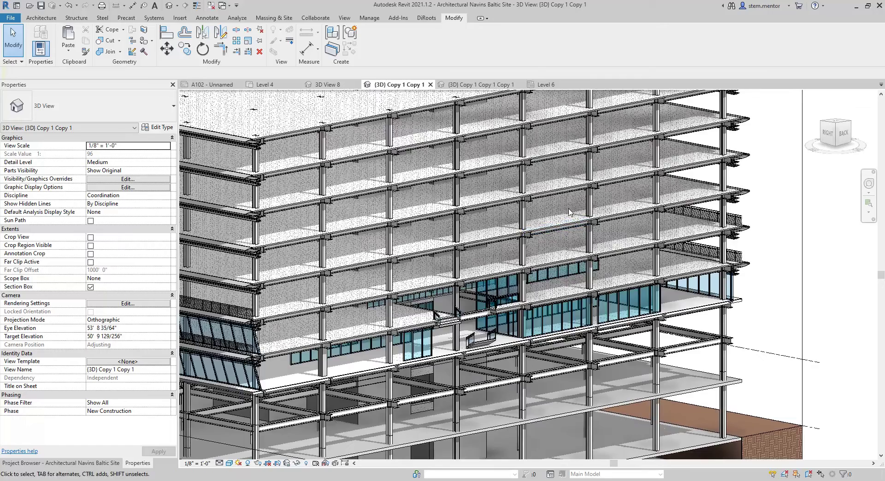
middle_click_drag(560, 236, 579, 223)
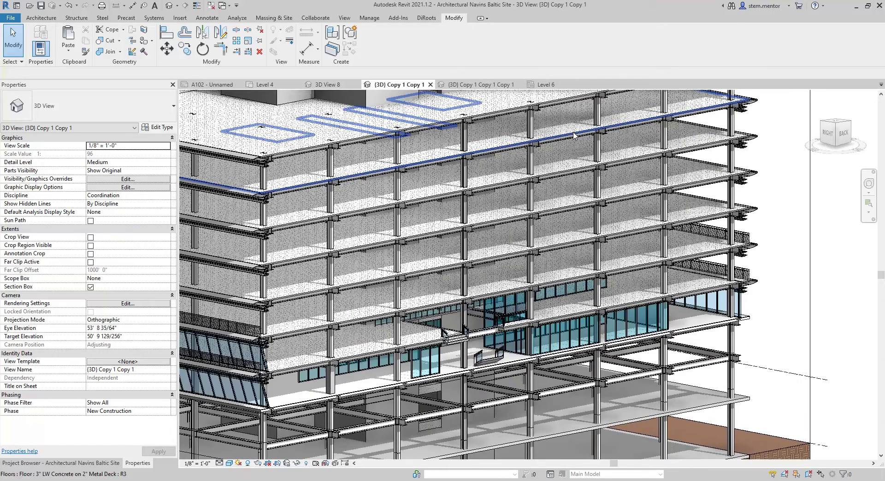
Step: In the Level 6 plan, change all visible WWF24x248 girders to the WWF18x166 type
left_click(547, 86)
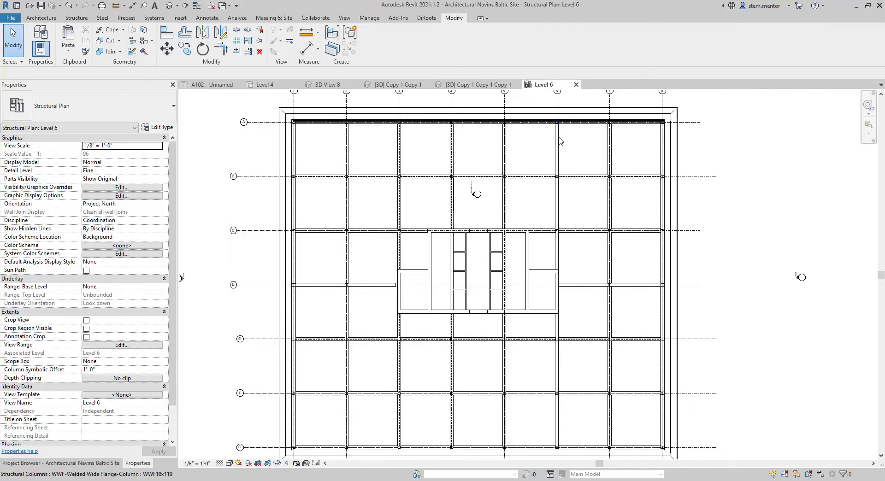
scroll(574, 287, "up", 6)
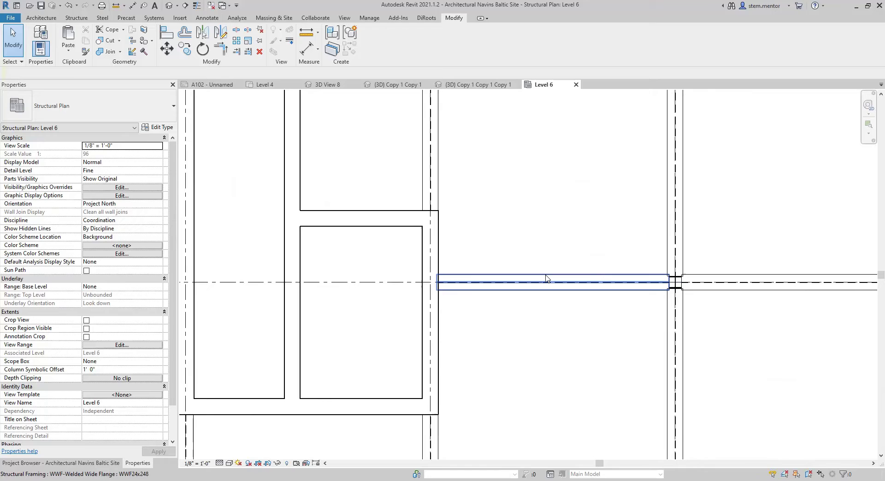
left_click(546, 275)
right_click(546, 276)
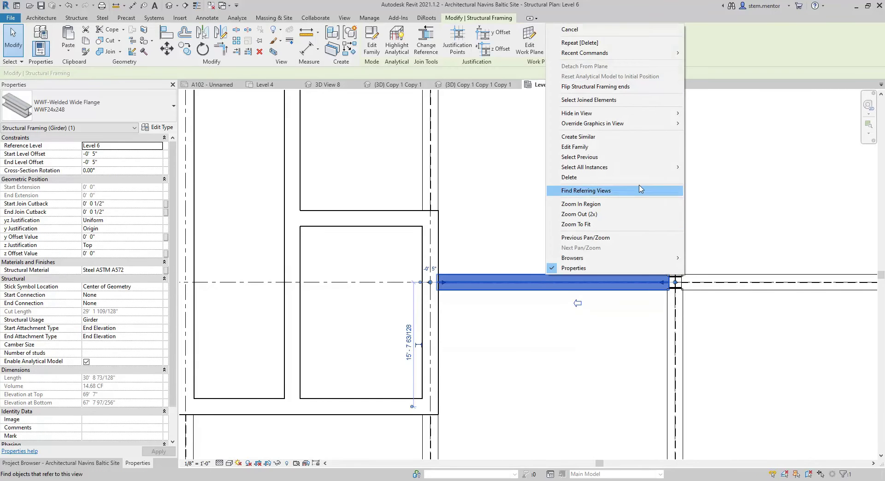
mouse_move(578, 169)
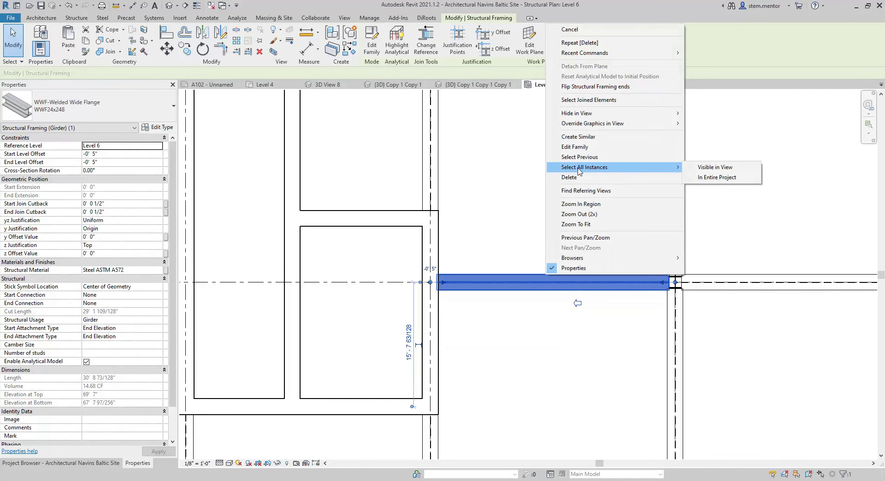
left_click(713, 170)
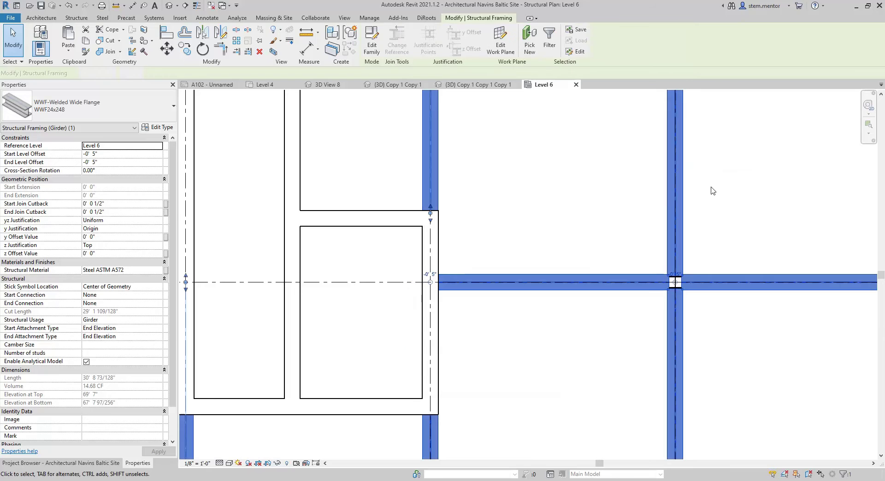
scroll(529, 243, "down", 3)
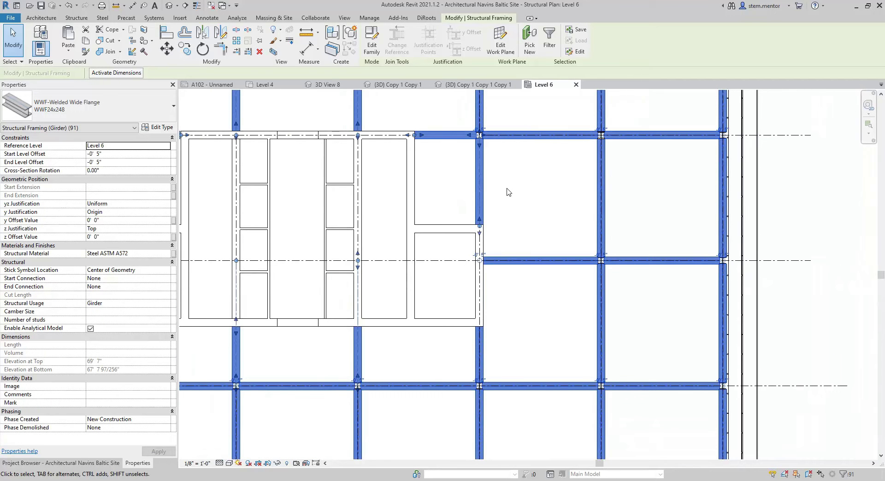
left_click(140, 107)
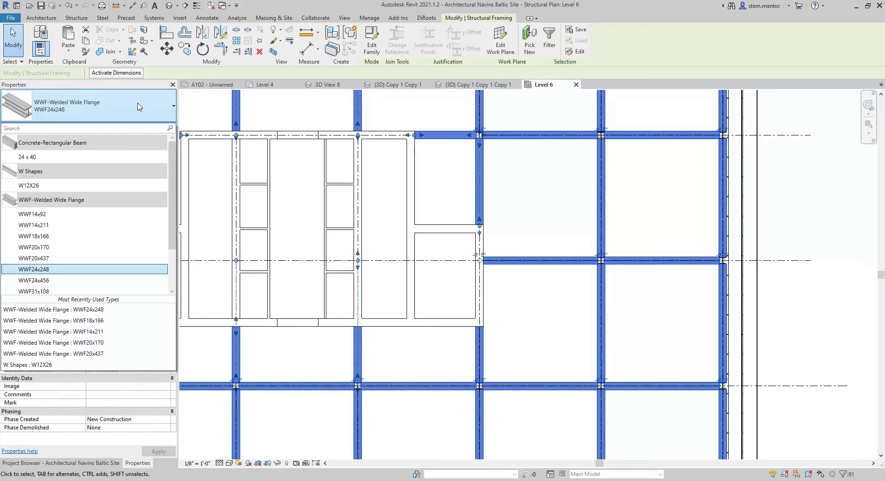
left_click(54, 238)
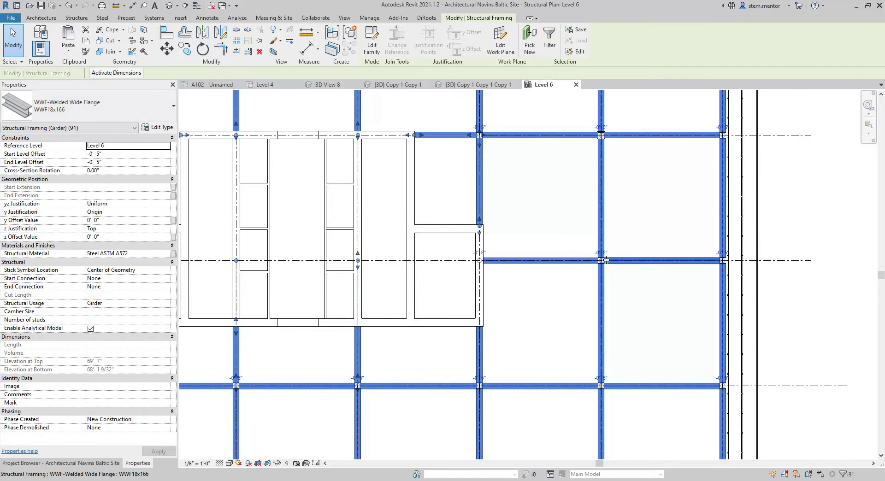
Step: Inspect how the resized girders meet the column on grid D east of the core and how they sit in the Level 6 framing layout
scroll(605, 261, "up", 2)
scroll(607, 260, "up", 5)
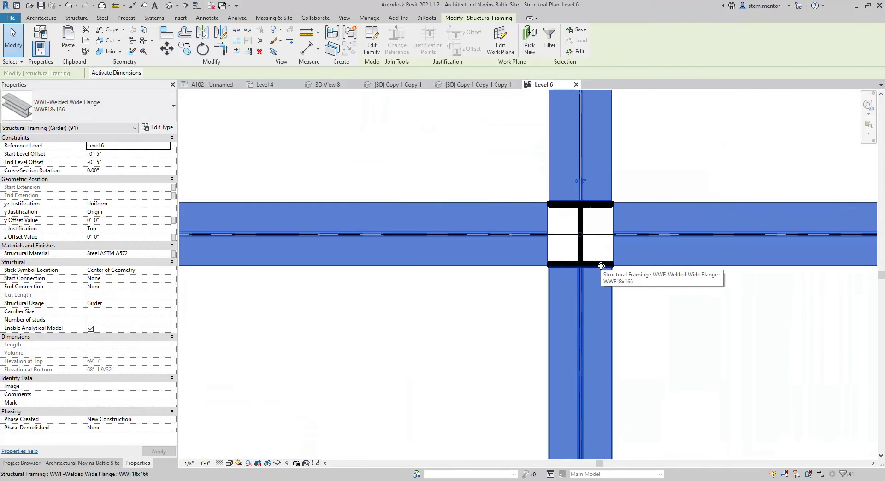
left_click(511, 184)
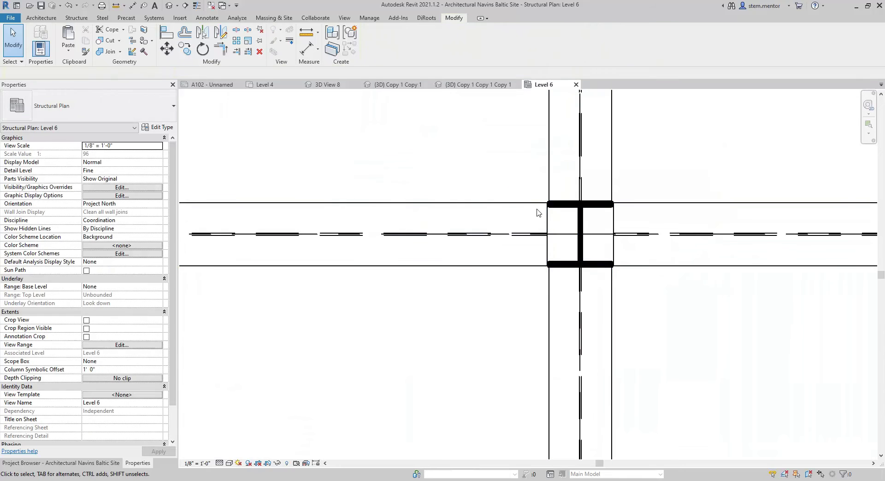
left_click(490, 206)
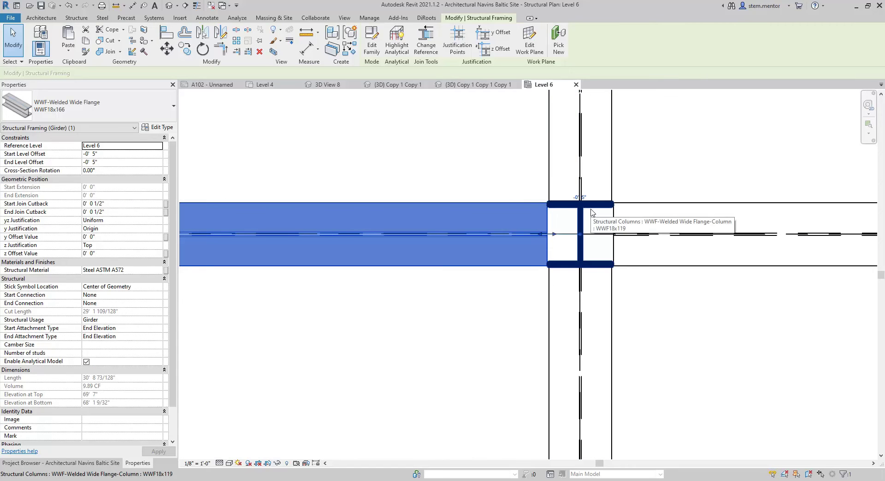
middle_click_drag(484, 189, 471, 200)
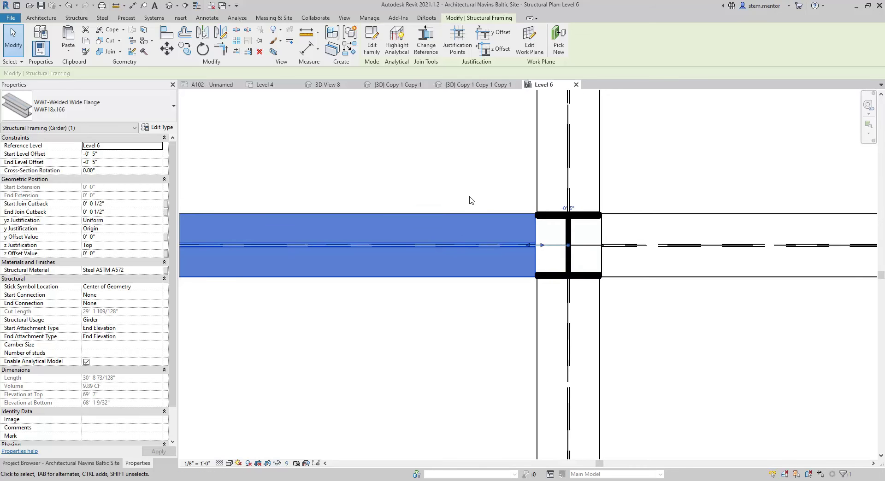
scroll(355, 199, "down", 2)
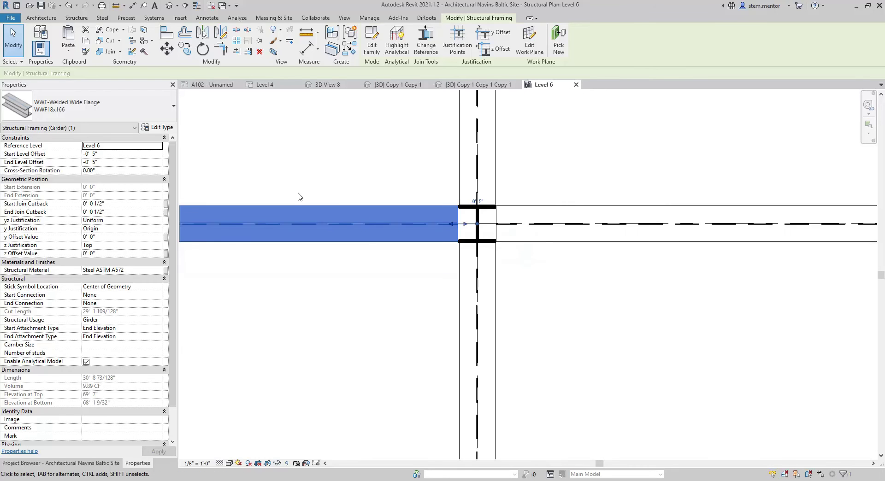
scroll(468, 229, "down", 3)
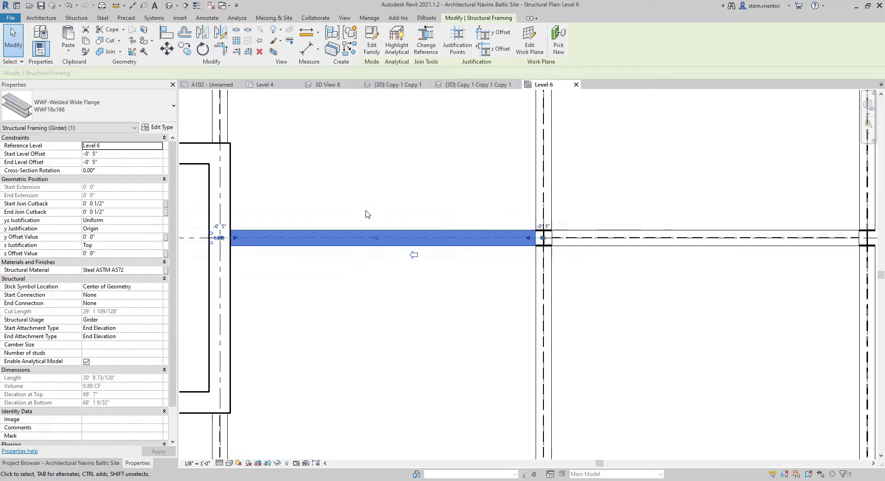
scroll(322, 208, "down", 6)
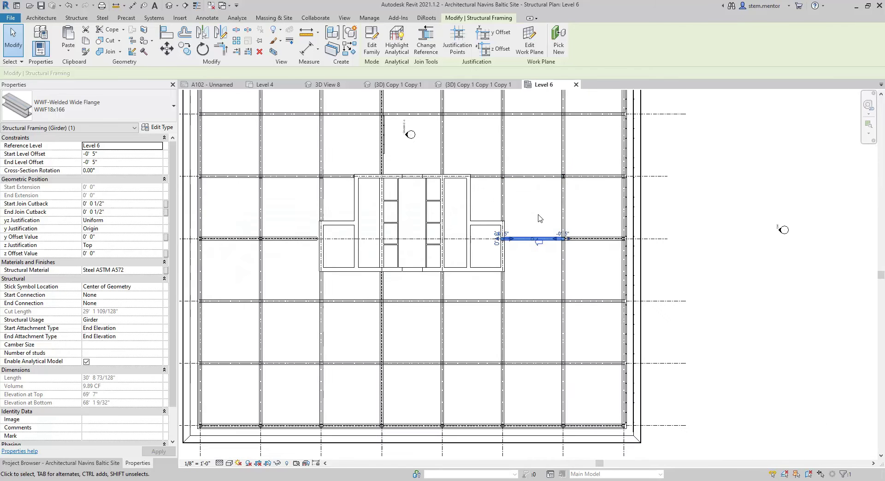
middle_click_drag(331, 140, 385, 161)
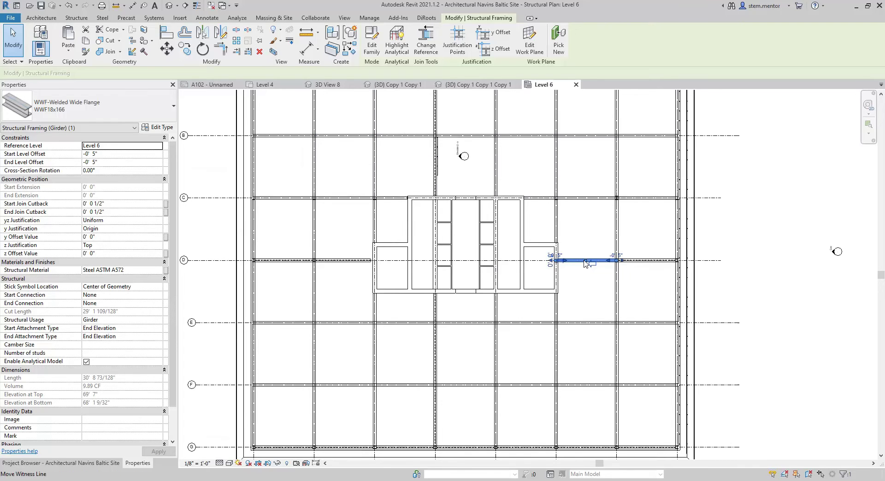
scroll(584, 261, "up", 3)
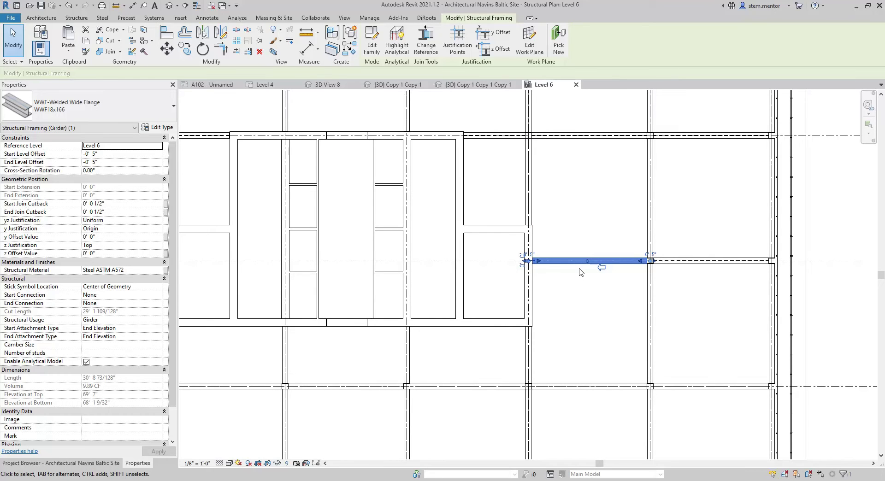
scroll(578, 276, "down", 1)
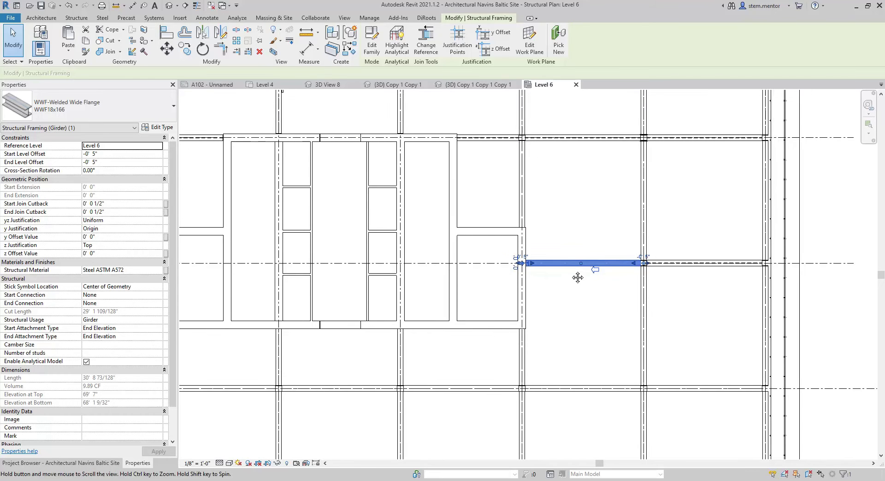
scroll(571, 235, "down", 1)
left_click(571, 226)
middle_click_drag(634, 235, 676, 292)
scroll(613, 268, "down", 2)
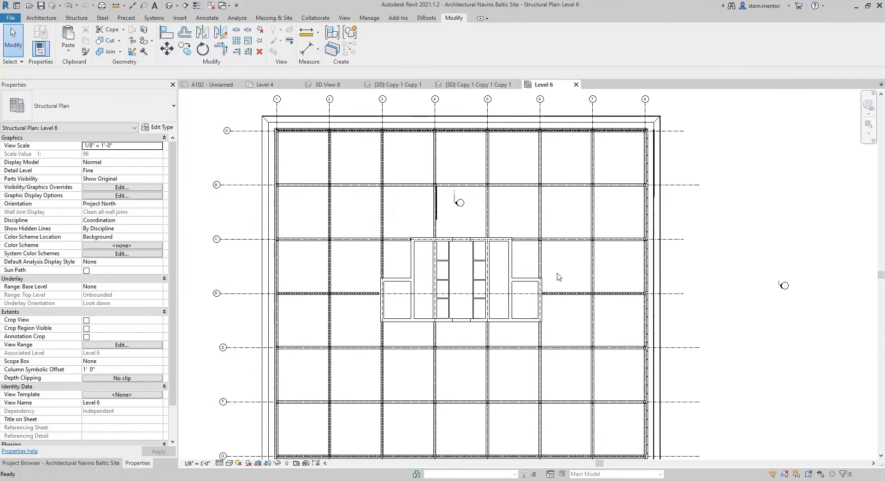
Step: Tag all untagged walls and structural columns in the Level 6 plan, using Wall Tag : 1/2" and Structural Column Tag with leaders
left_click(207, 20)
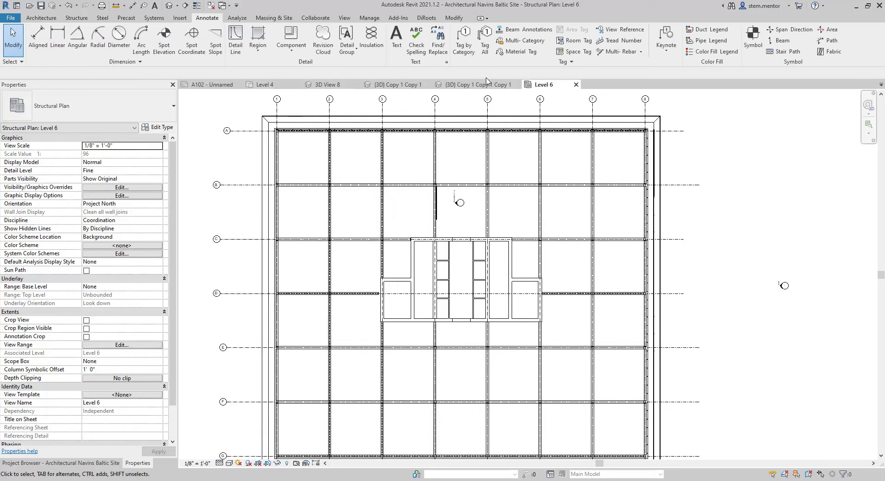
left_click(485, 46)
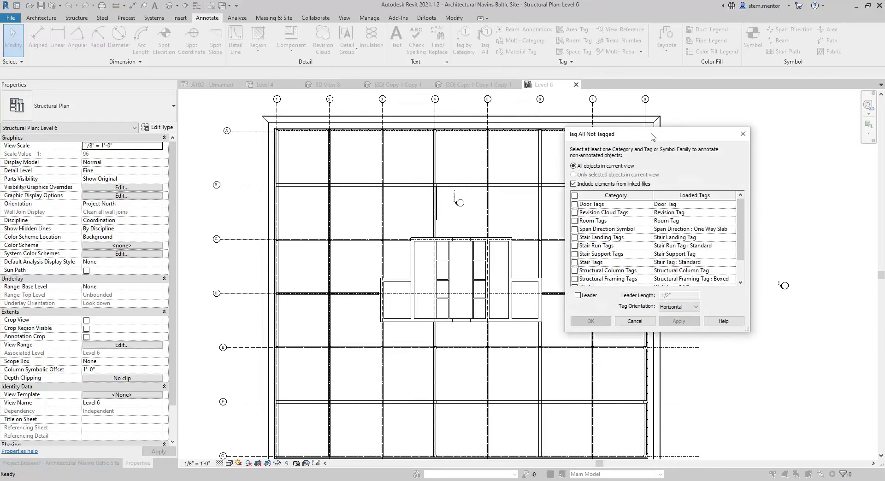
left_click_drag(652, 137, 676, 147)
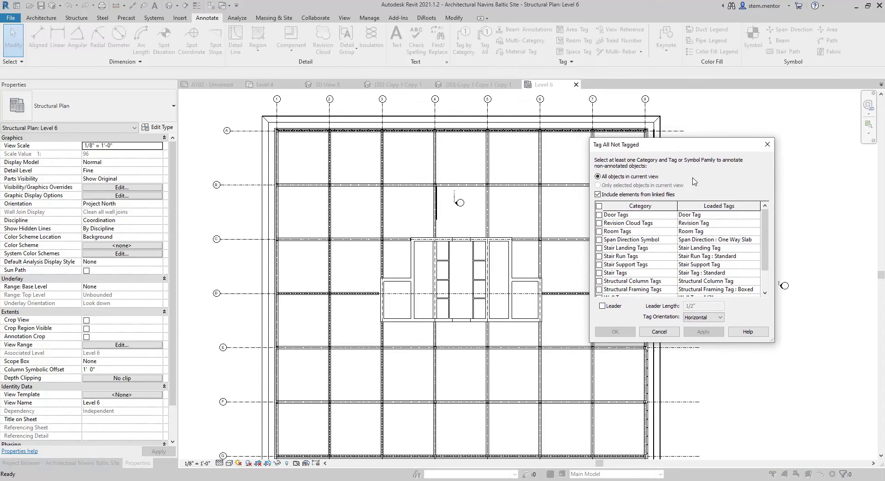
scroll(763, 242, "down", 1)
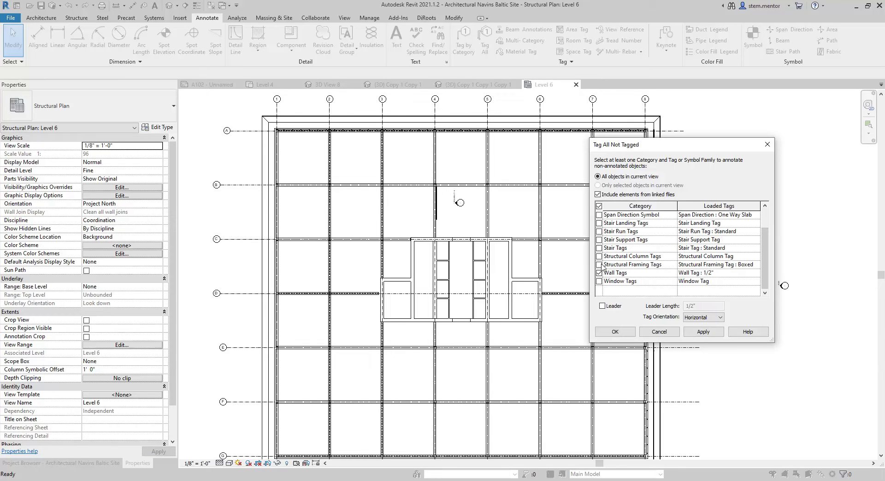
left_click(600, 257)
left_click(602, 306)
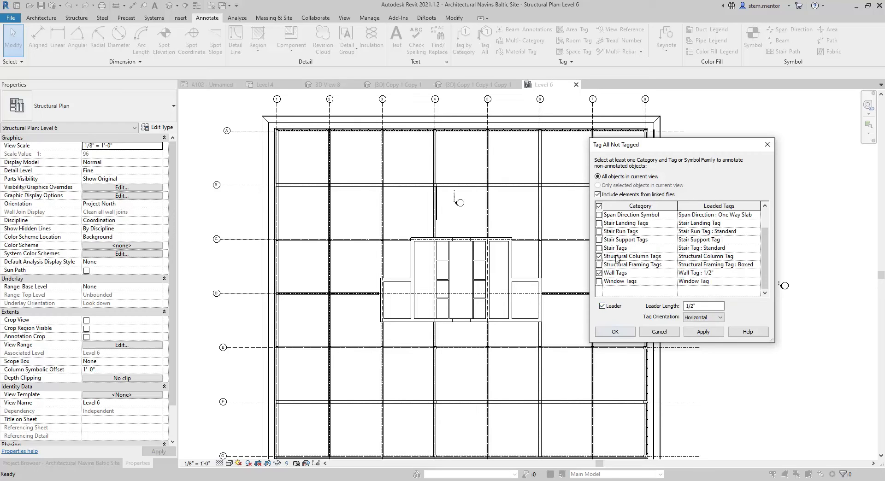
left_click(618, 335)
left_click(616, 331)
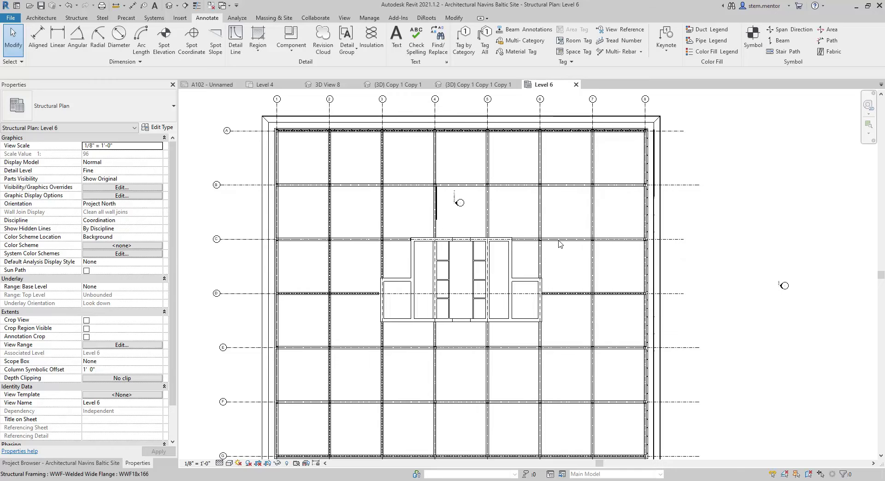
middle_click_drag(562, 277, 557, 271)
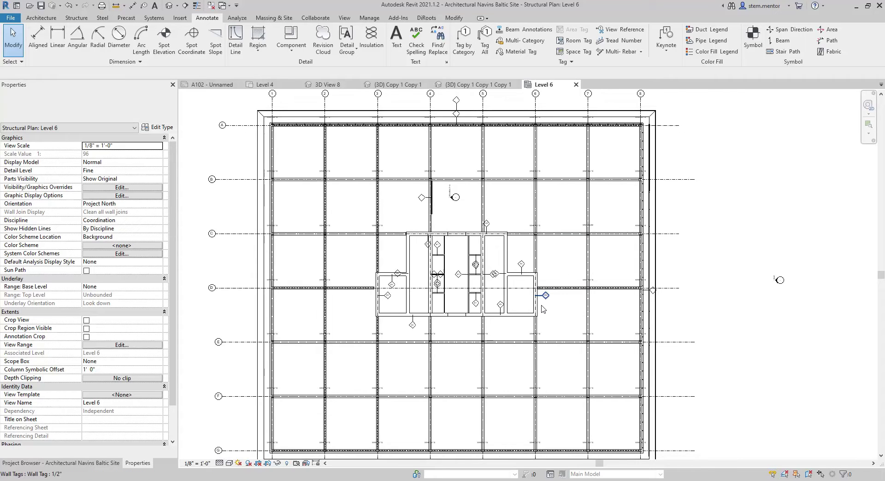
Step: Examine the new wall tags around the core and the structural column tags at the surrounding grid intersections on Level 6
scroll(551, 281, "up", 8)
scroll(372, 207, "down", 3)
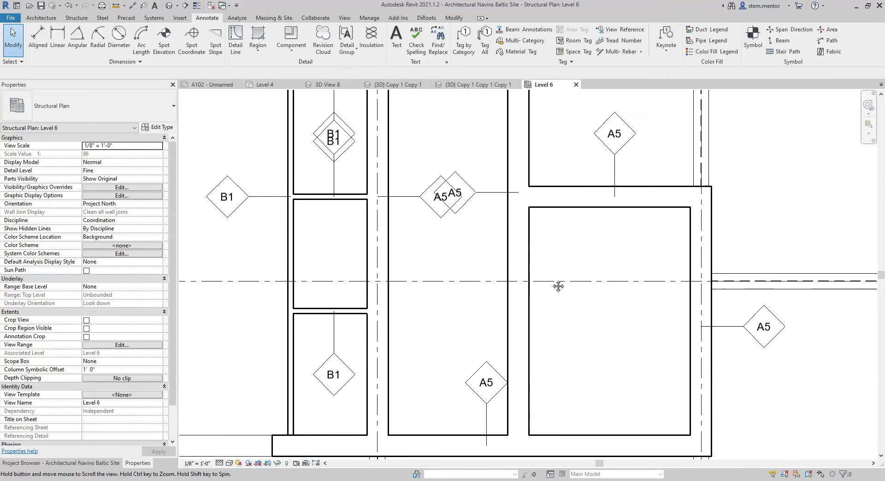
middle_click_drag(372, 208, 508, 228)
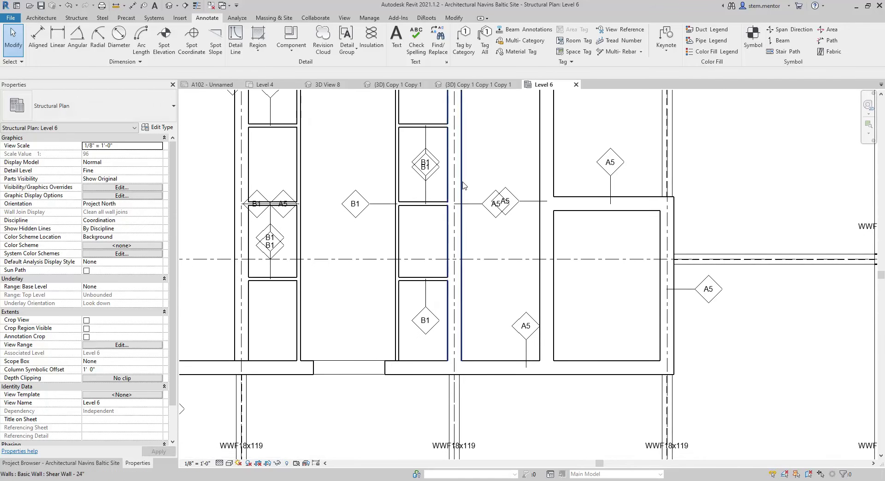
middle_click_drag(467, 287, 513, 232)
middle_click_drag(483, 156, 482, 271)
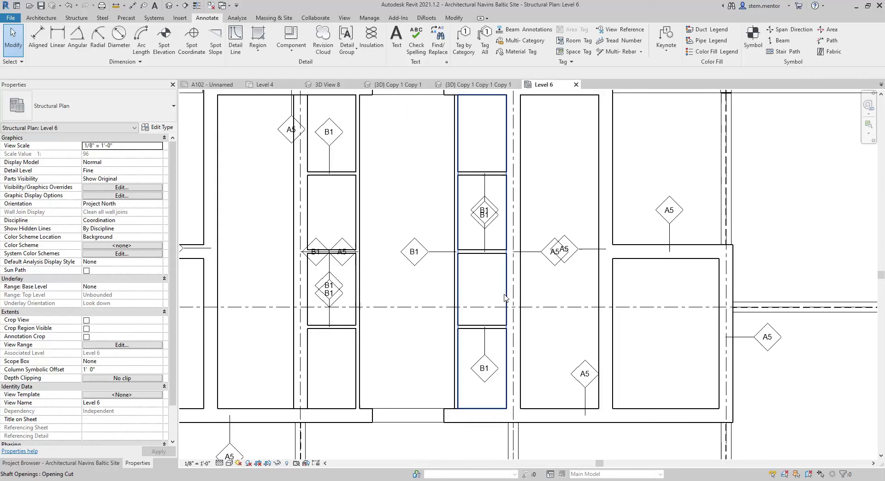
middle_click_drag(433, 240, 405, 134)
middle_click_drag(498, 217, 344, 258)
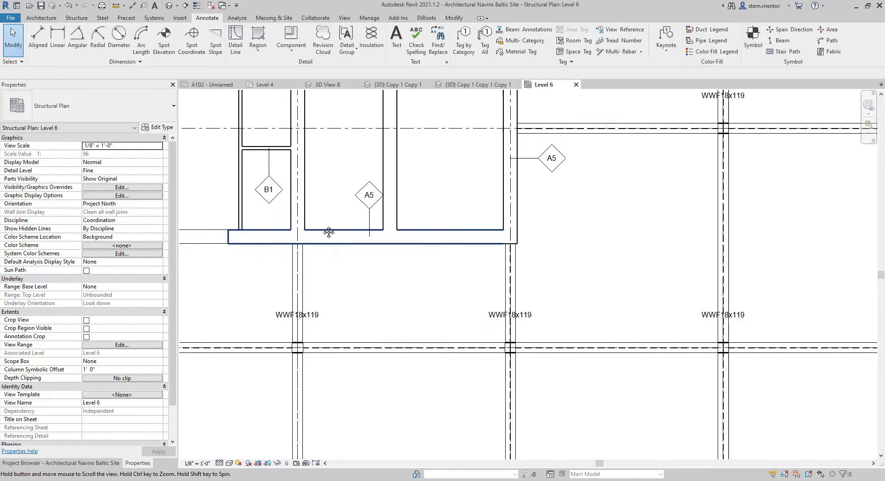
middle_click_drag(567, 313, 515, 253)
middle_click_drag(706, 318, 597, 293)
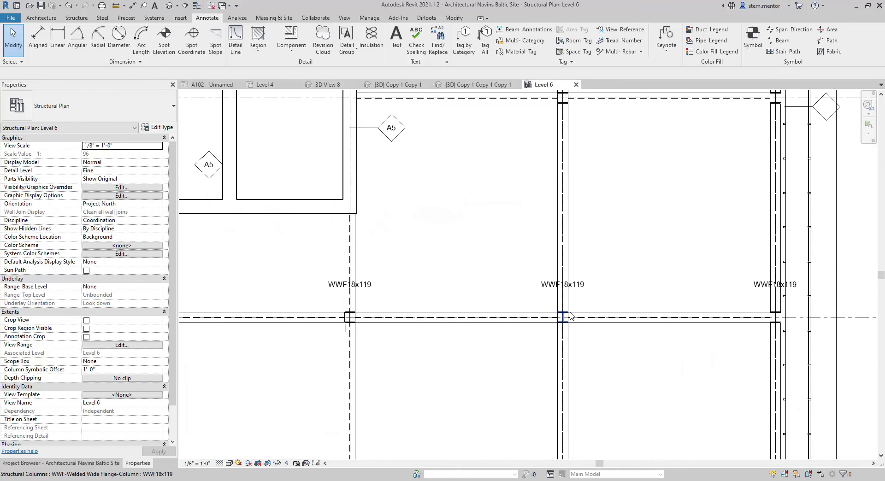
scroll(525, 290, "down", 3)
middle_click_drag(498, 287, 493, 276)
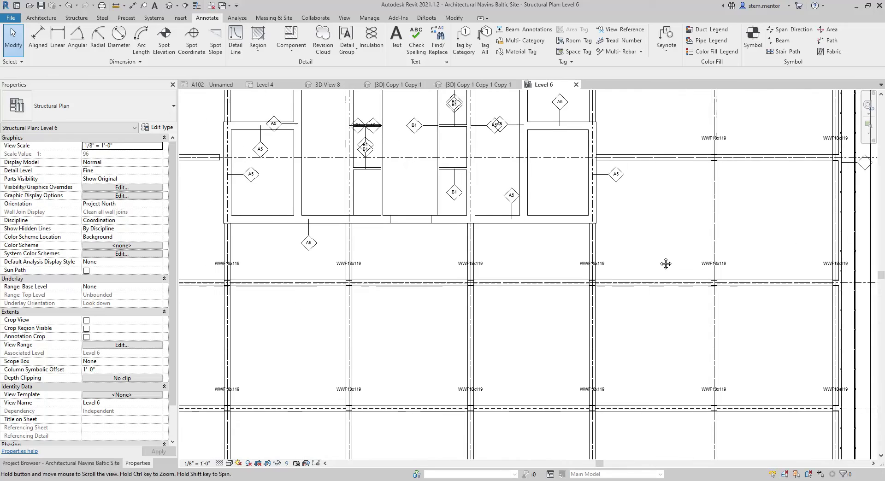
Step: Select all structural column tags in the Level 6 plan and move them together up and to the right, clear of the girders
scroll(608, 272, "up", 3)
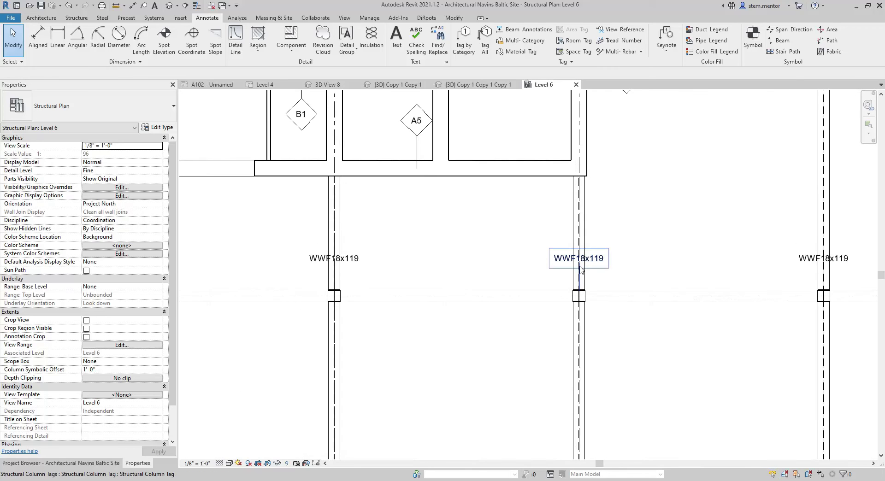
left_click(600, 267)
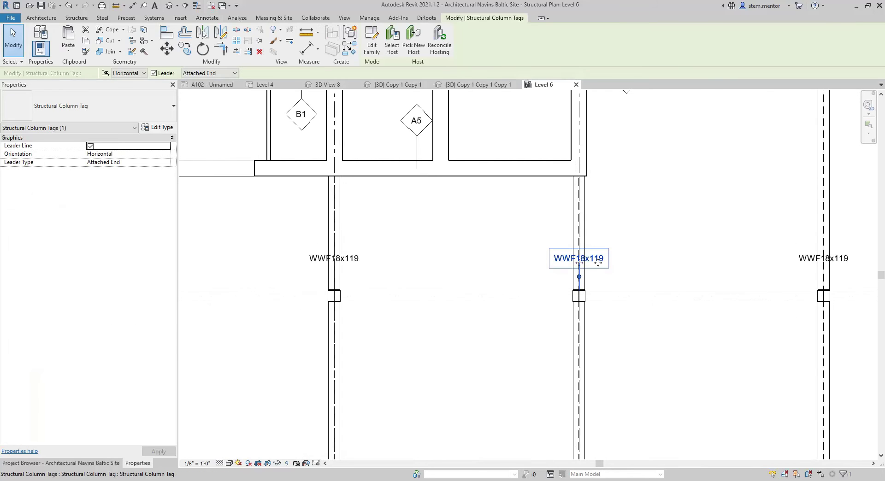
right_click(597, 266)
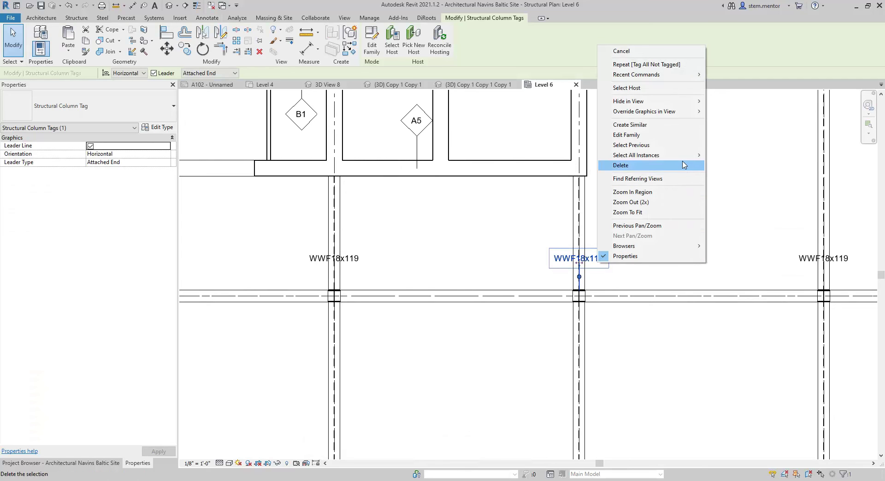
mouse_move(685, 163)
left_click(715, 160)
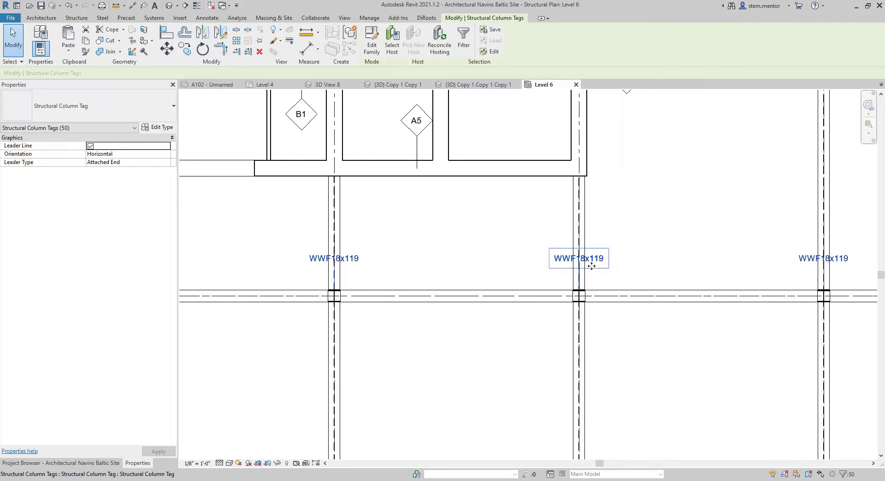
scroll(590, 259, "up", 2)
left_click_drag(621, 268, 662, 290)
scroll(656, 368, "down", 5)
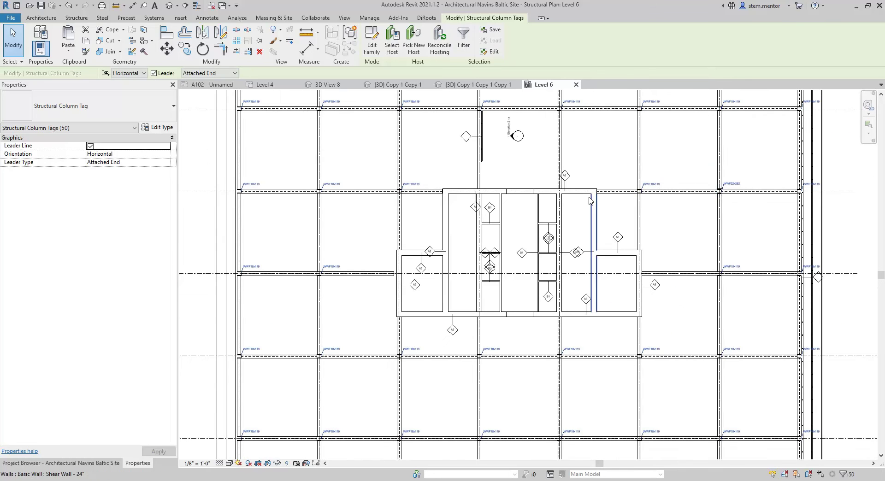
scroll(523, 221, "down", 2)
scroll(521, 221, "down", 1)
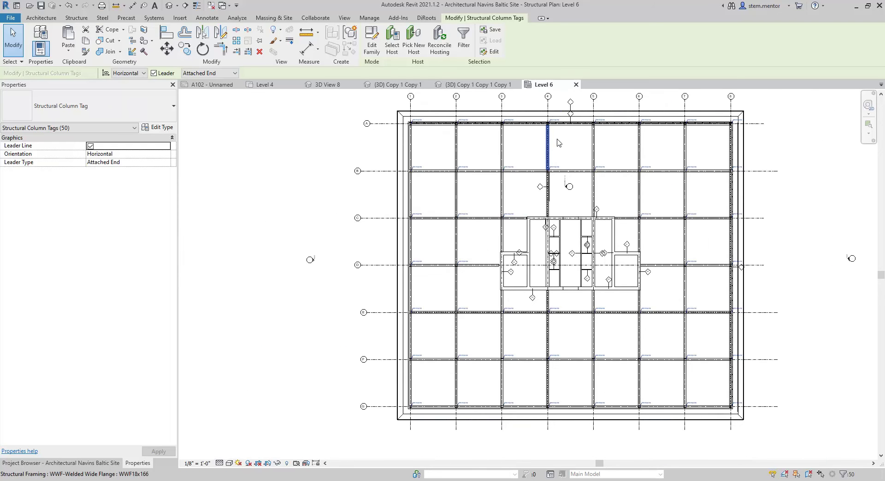
middle_click_drag(573, 150, 514, 139)
left_click(705, 208)
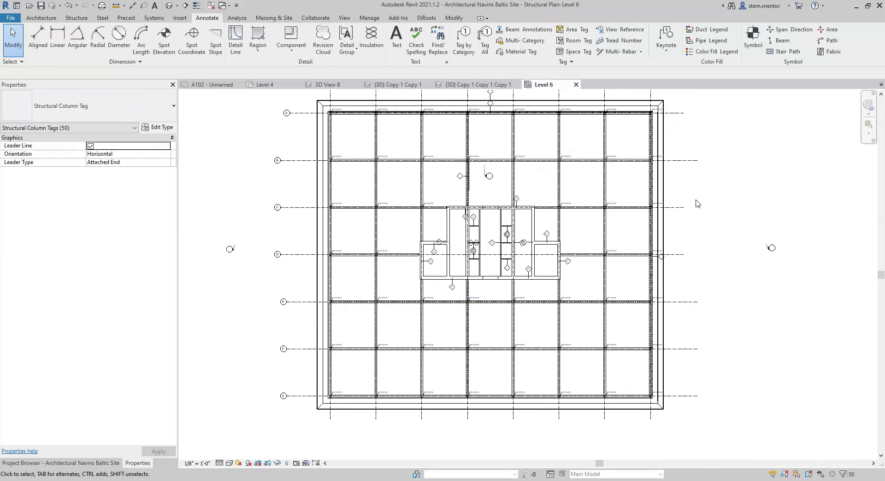
Step: Move the tag of the column at grid E/8 to the column's left side, inside the building edge
middle_click_drag(609, 312, 574, 279)
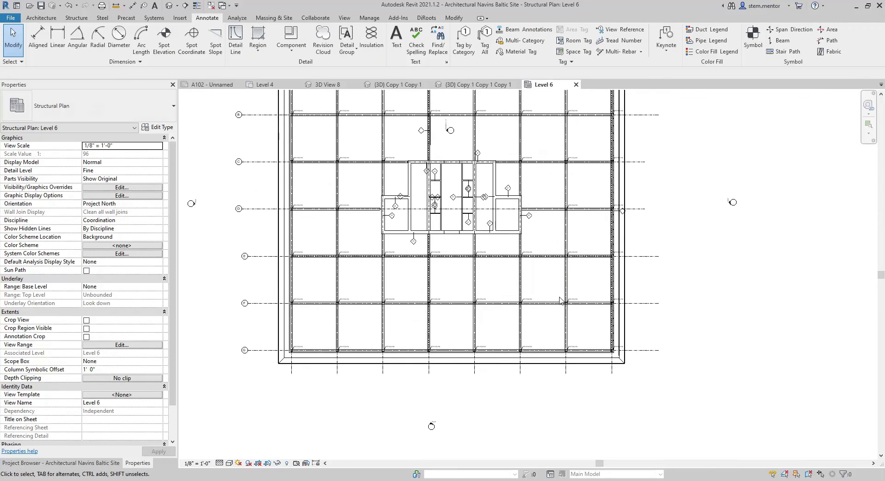
scroll(567, 263, "up", 4)
scroll(675, 252, "up", 2)
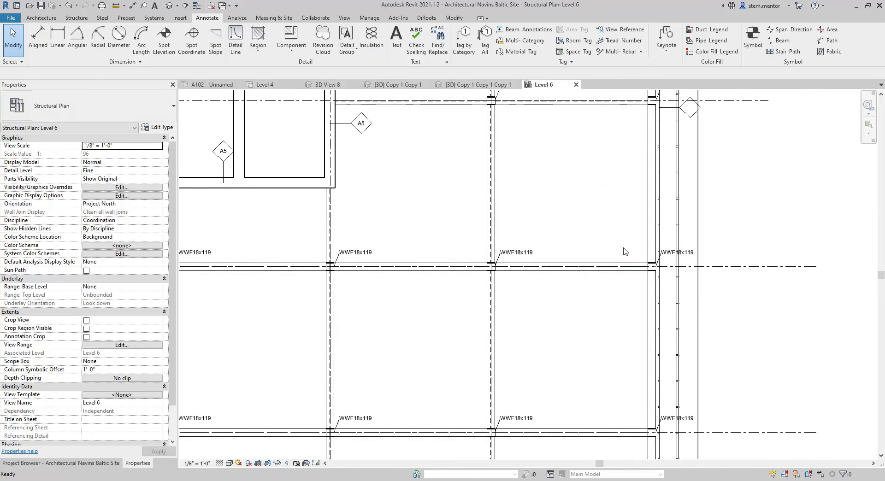
left_click(690, 261)
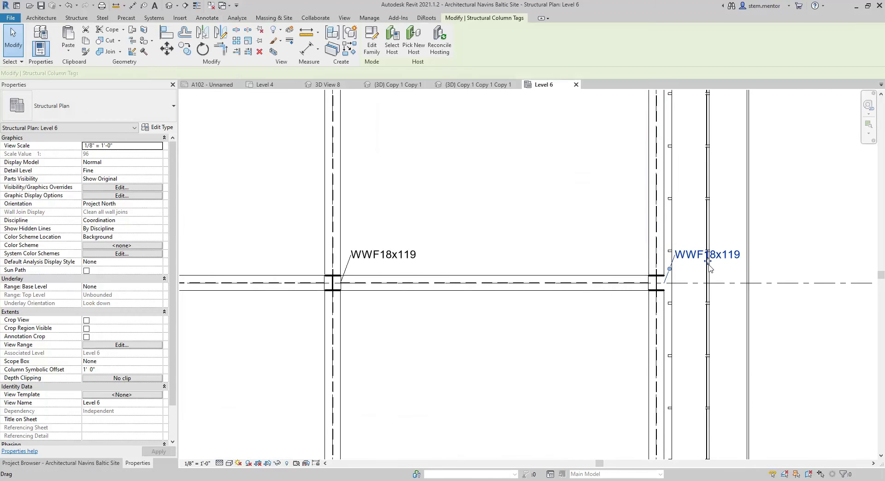
left_click_drag(703, 265, 600, 265)
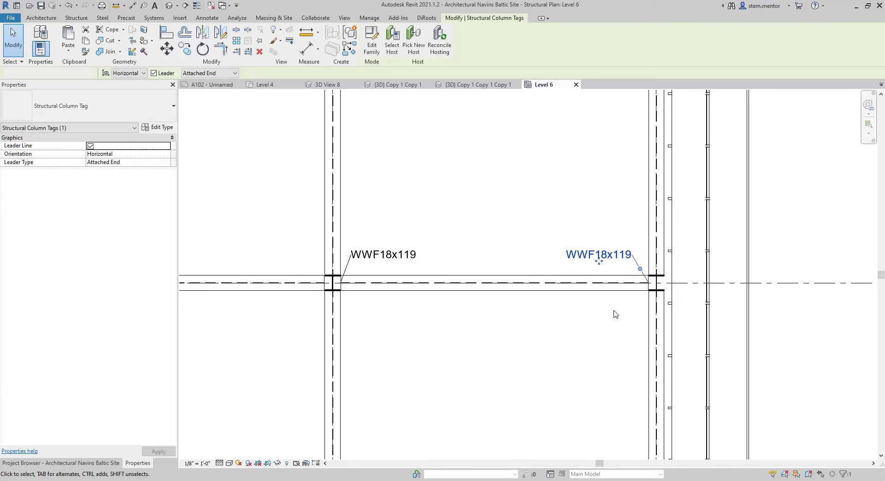
left_click(612, 312)
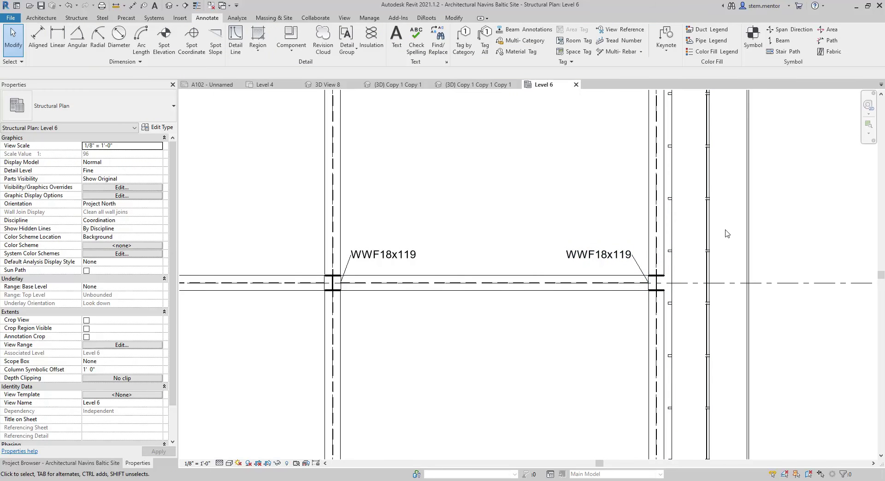
Step: Tag all untagged structural framing in the Level 6 plan with Structural Framing Tag : Boxed, horizontal and without leaders
scroll(674, 227, "up", 3)
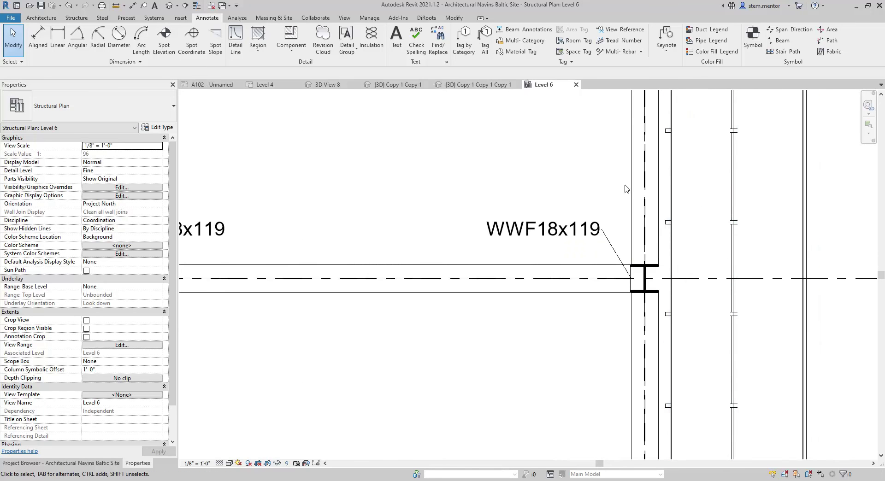
scroll(626, 189, "down", 5)
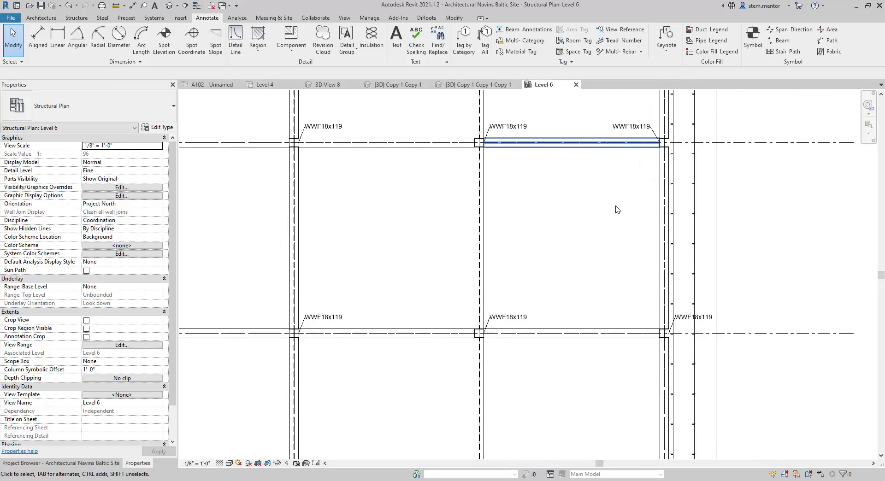
scroll(557, 300, "down", 3)
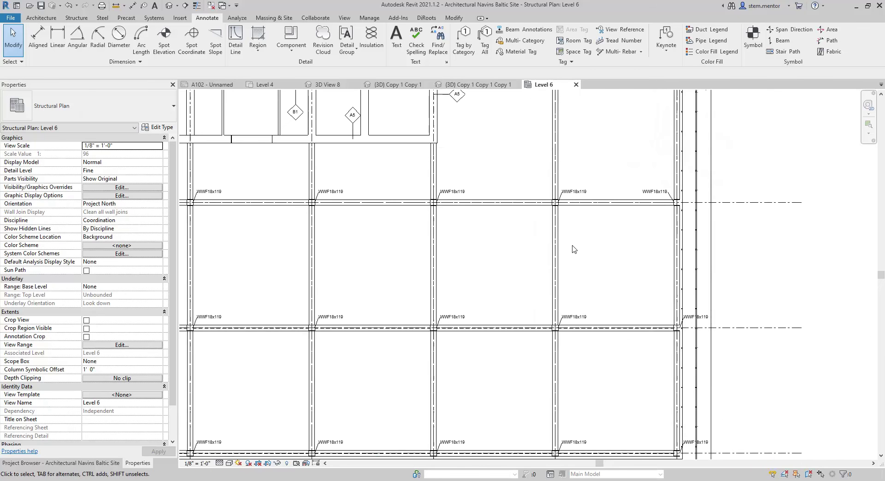
scroll(616, 289, "up", 4, "ctrl")
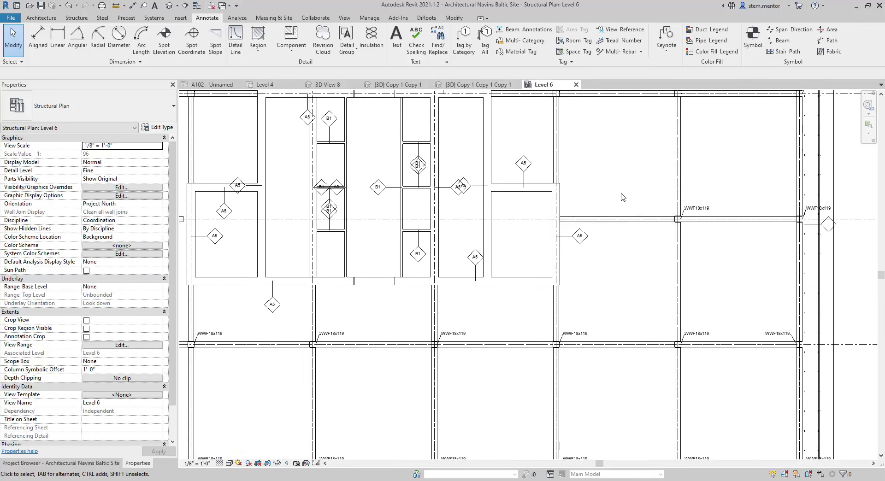
middle_click_drag(606, 194, 631, 245)
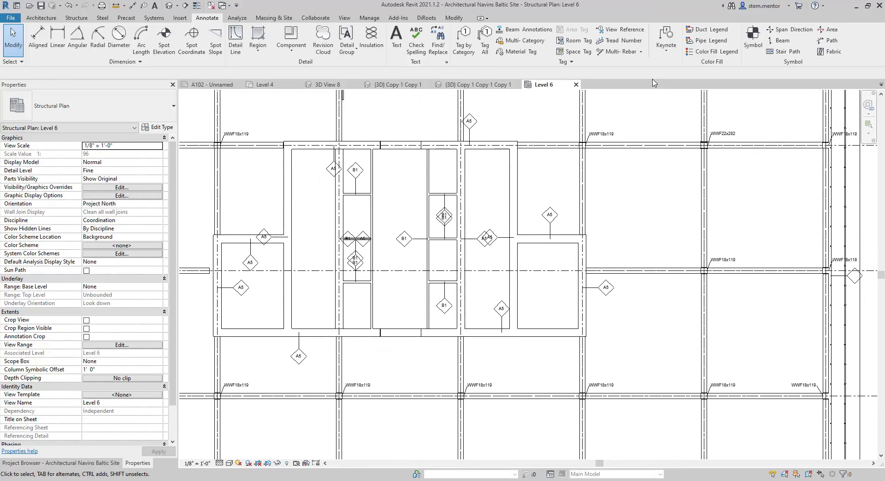
left_click(485, 46)
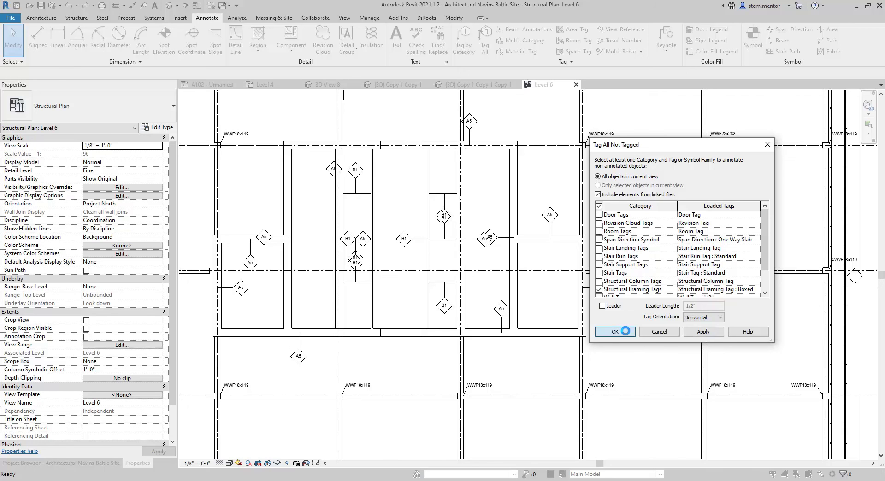
left_click(626, 331)
Step: Examine the boxed framing tags on the girders and around the core, together with the column and wall tags across Level 6
middle_click_drag(535, 195, 600, 260)
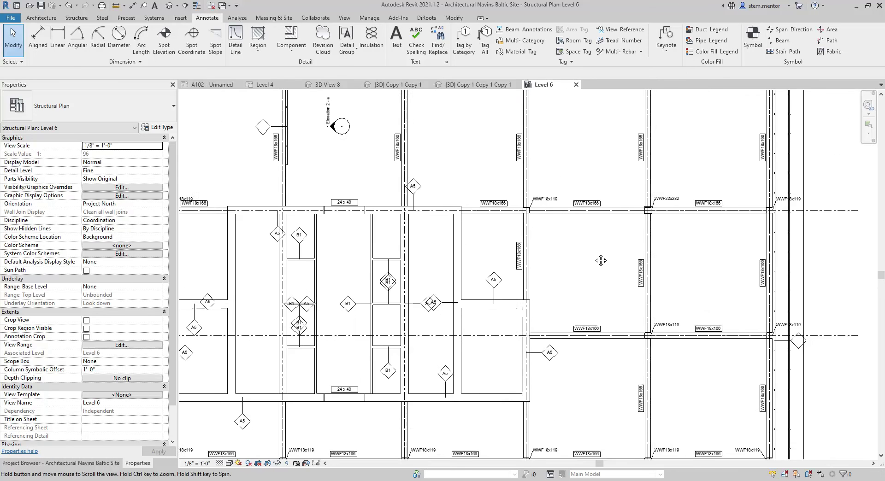
scroll(590, 205, "up", 4)
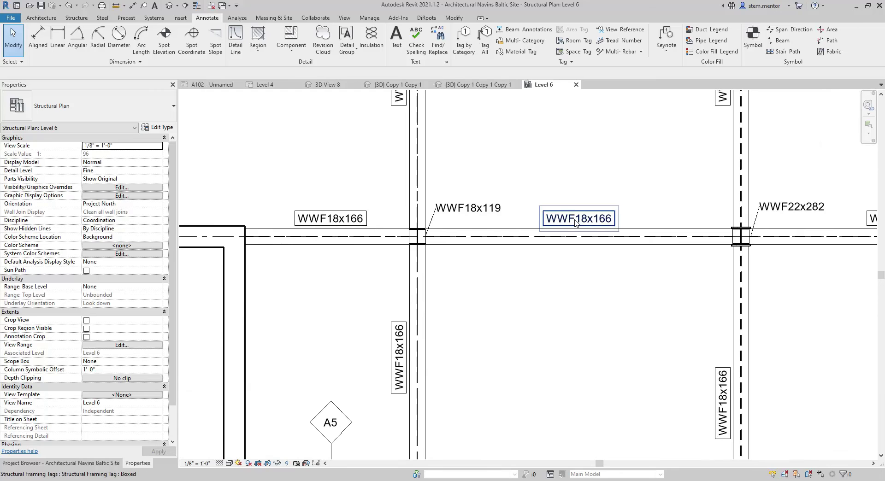
scroll(576, 224, "up", 3)
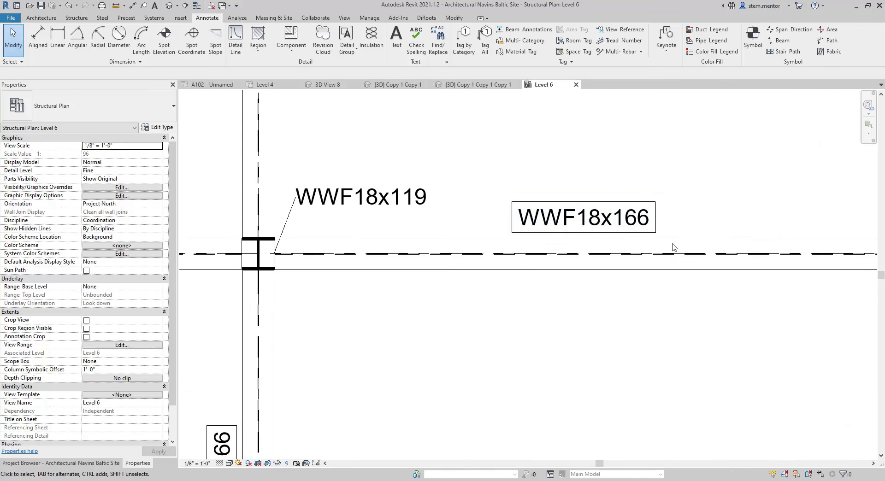
scroll(624, 239, "down", 3)
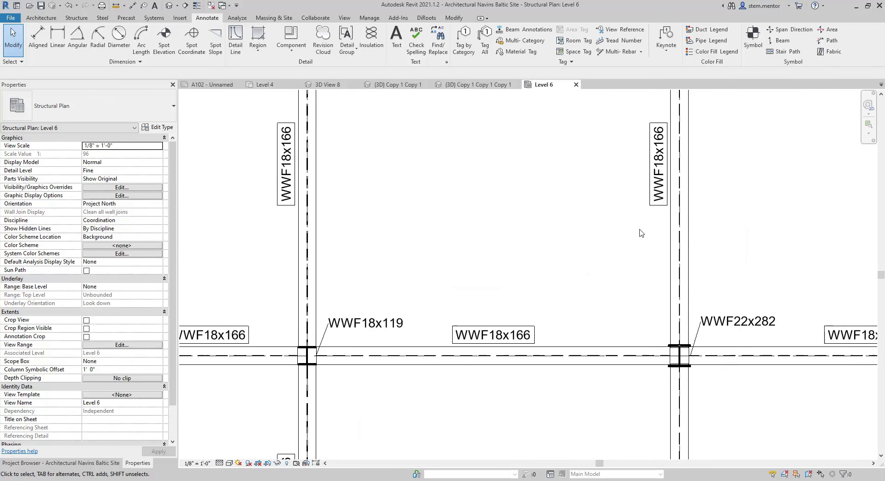
scroll(623, 210, "down", 3)
scroll(622, 212, "down", 4)
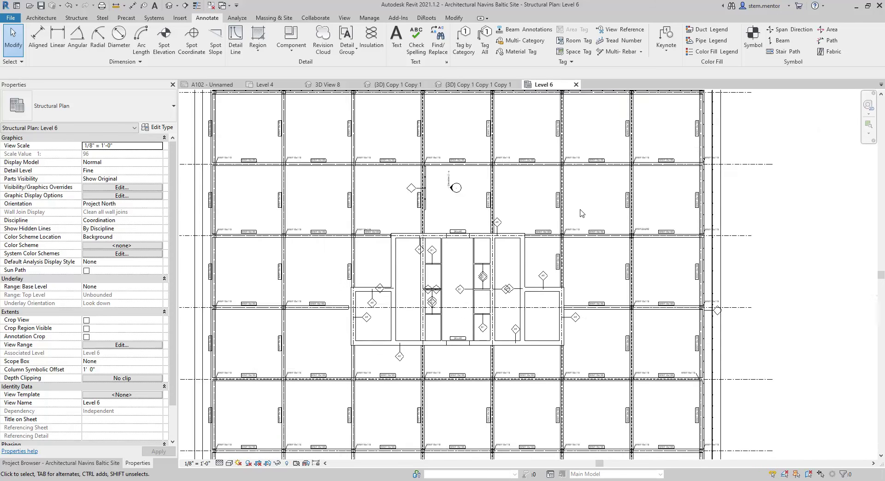
scroll(627, 215, "down", 2)
middle_click_drag(629, 216, 670, 217)
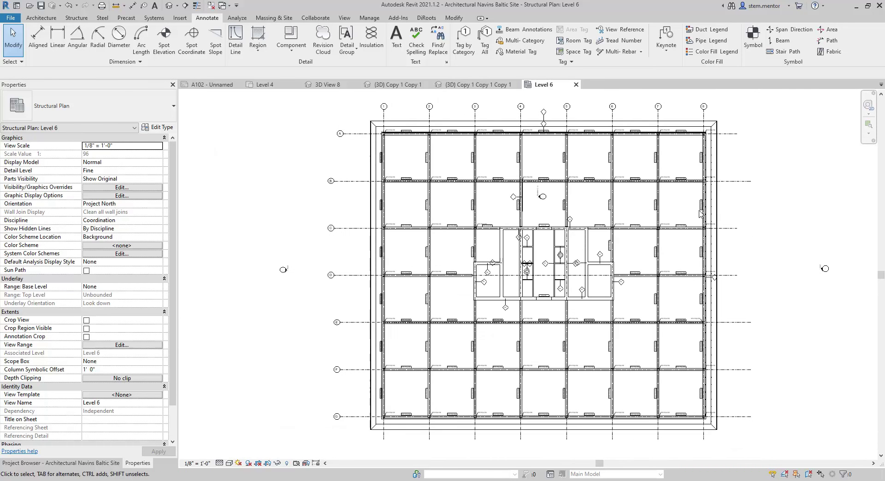
scroll(606, 170, "up", 6)
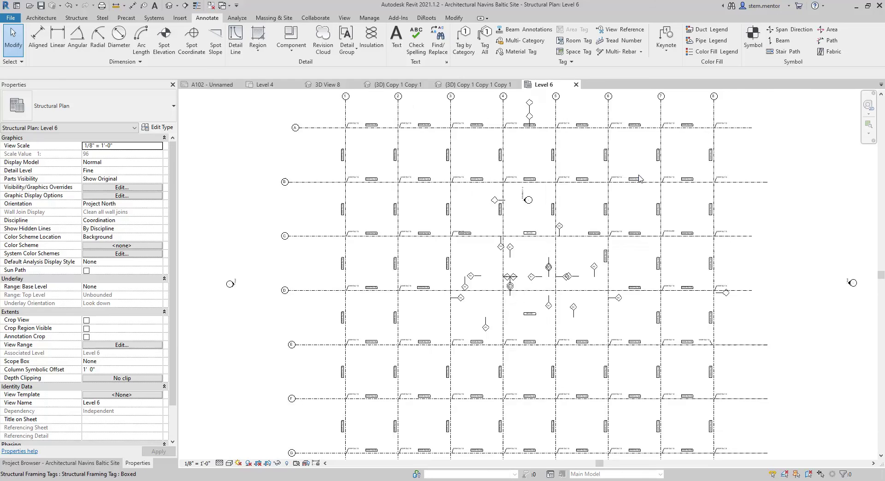
middle_click_drag(580, 199, 630, 251)
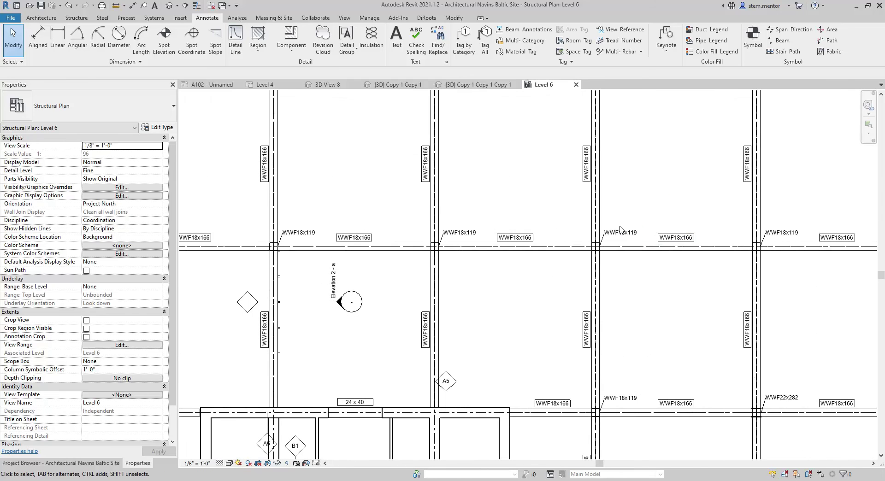
mouse_move(598, 181)
middle_mouse_down()
mouse_move(616, 233)
mouse_move(586, 183)
middle_mouse_up()
scroll(606, 219, "down", 2)
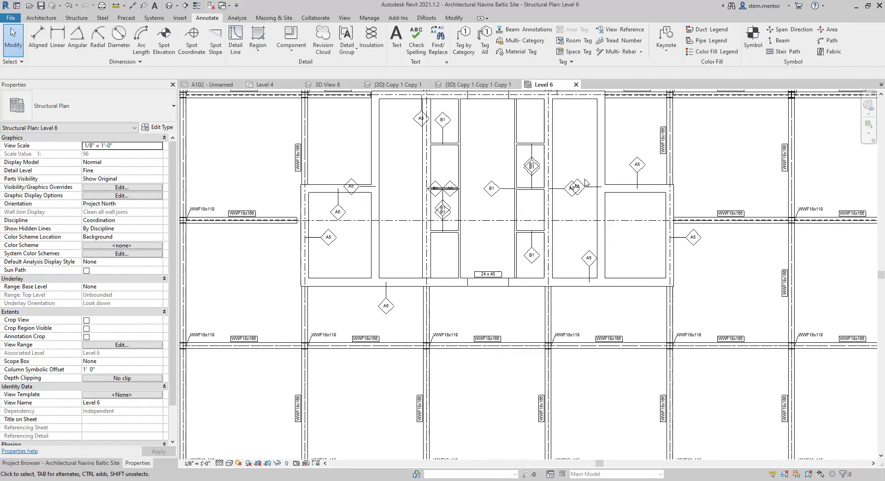
Step: Move the upper of the two overlapping A5 wall tags east of the core's shafts upward, clear of the other tag
scroll(587, 183, "up", 5)
left_click(652, 226)
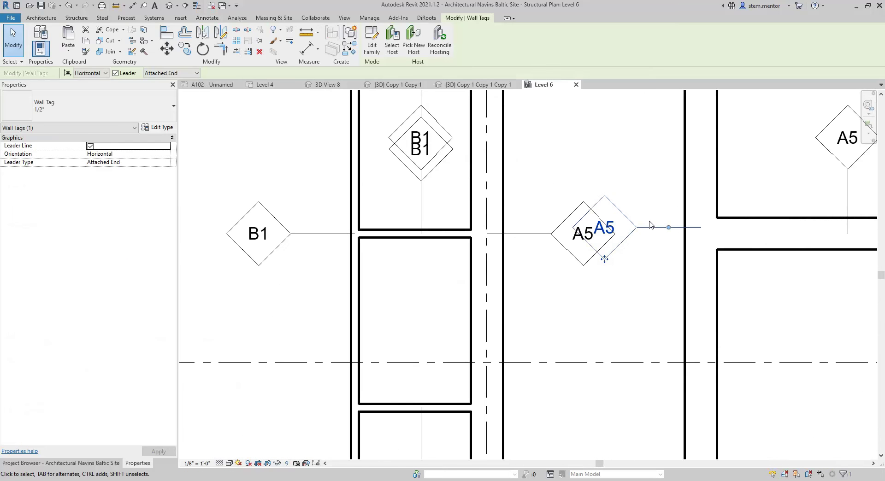
left_click_drag(604, 259, 610, 169, "ctrl")
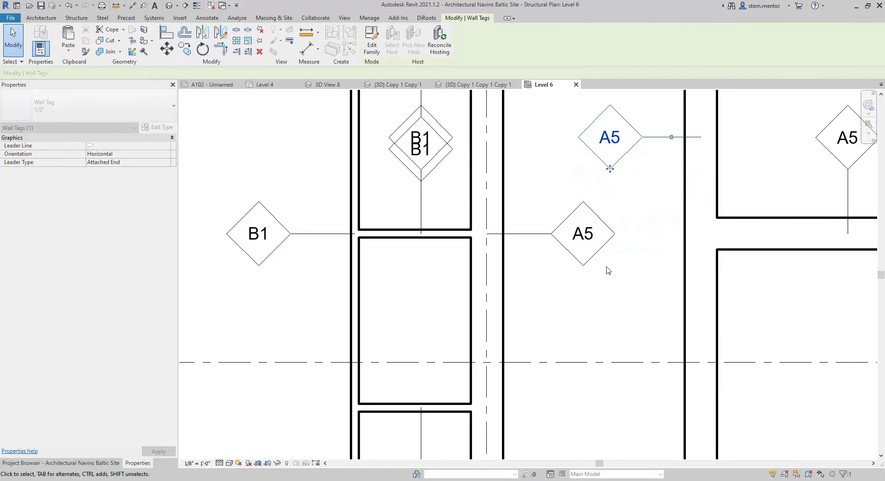